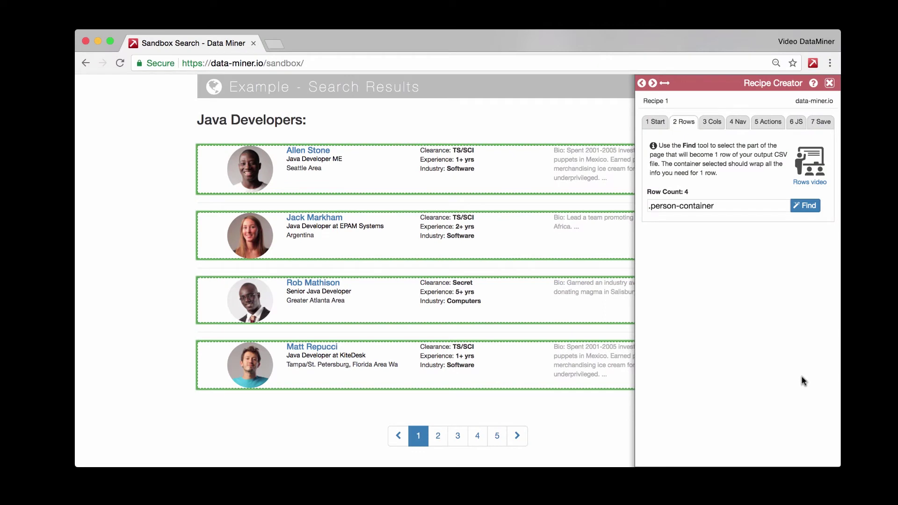
On the Cols tab, rename Column 1 to URL, set Extract to URL, and start picking its element.
click(709, 123)
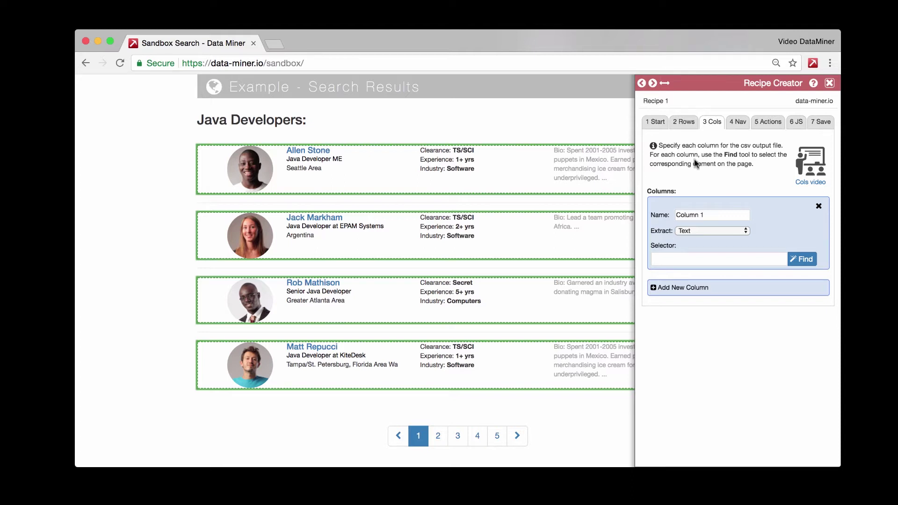
drag(711, 213, 647, 207)
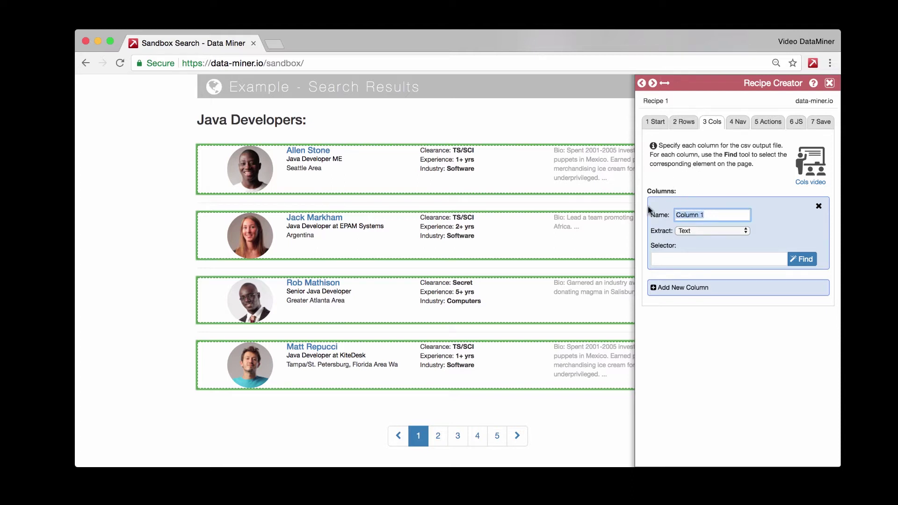
key(BackSpace)
text(URL)
click(688, 231)
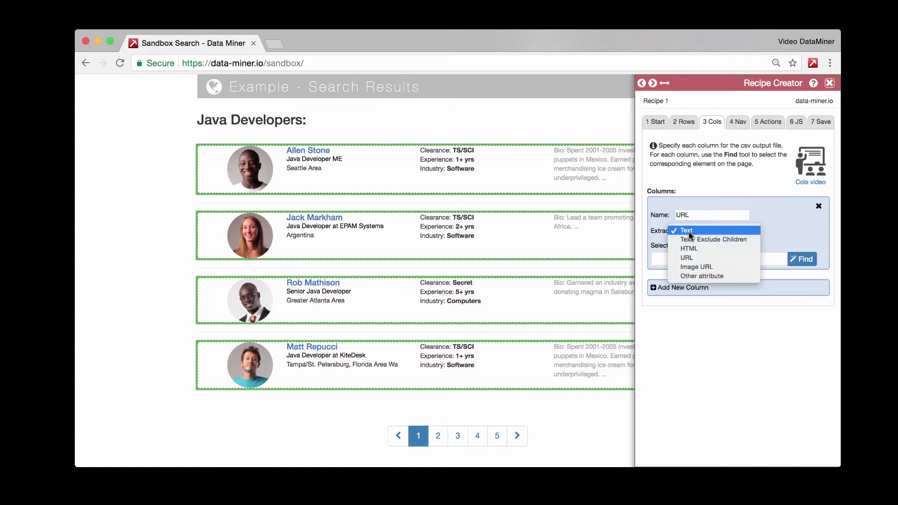
click(695, 261)
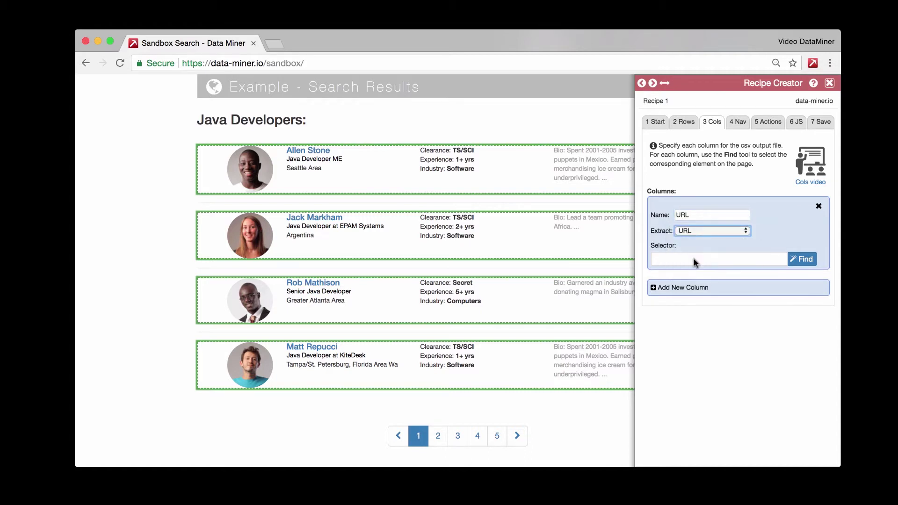
click(808, 261)
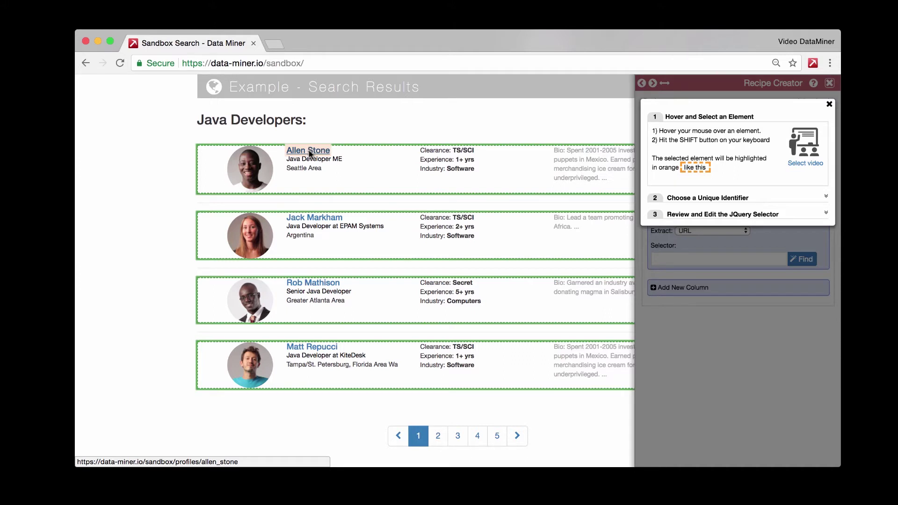
key(shift)
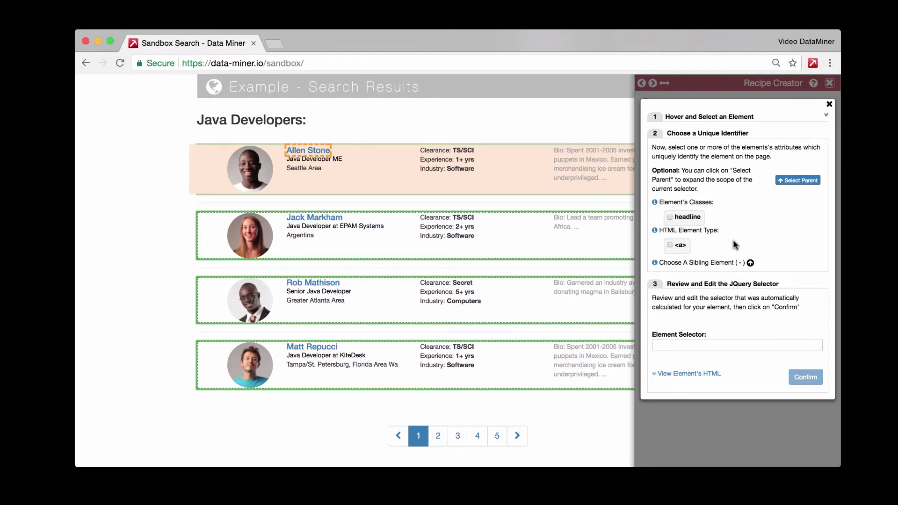
click(669, 246)
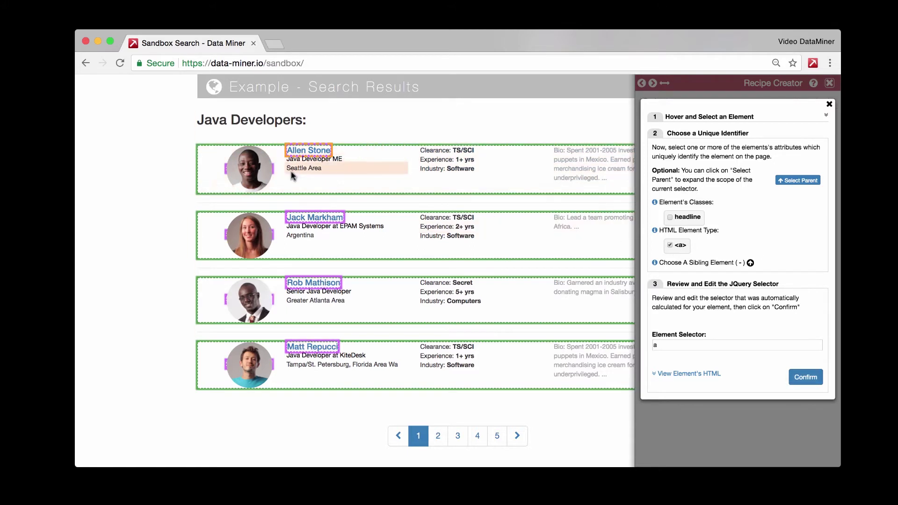
click(670, 246)
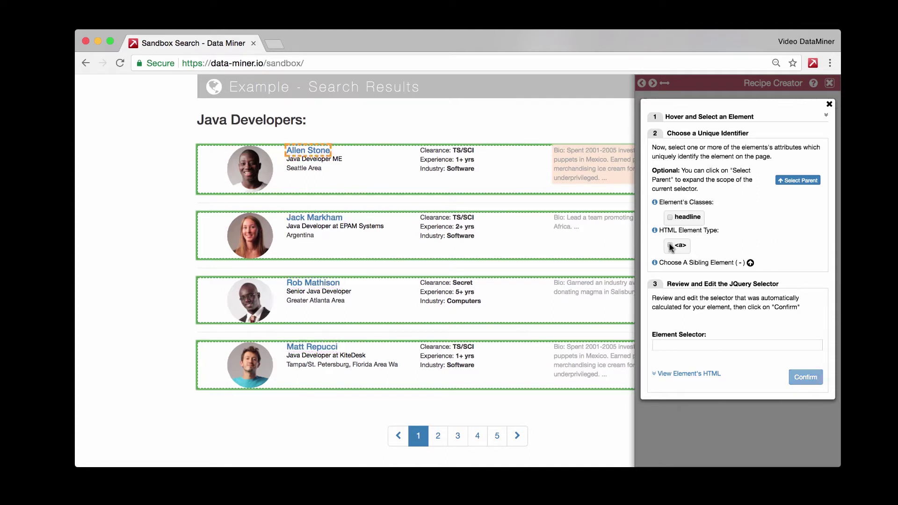
click(670, 218)
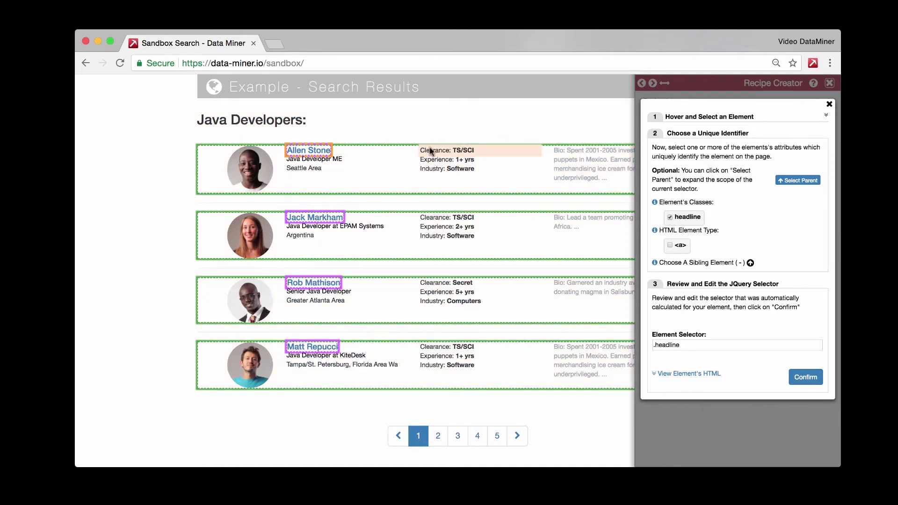
click(805, 377)
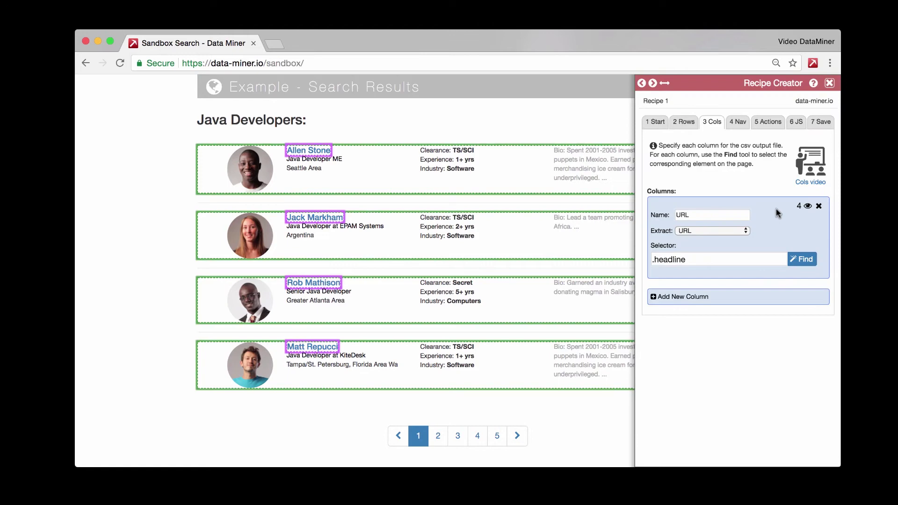
click(804, 206)
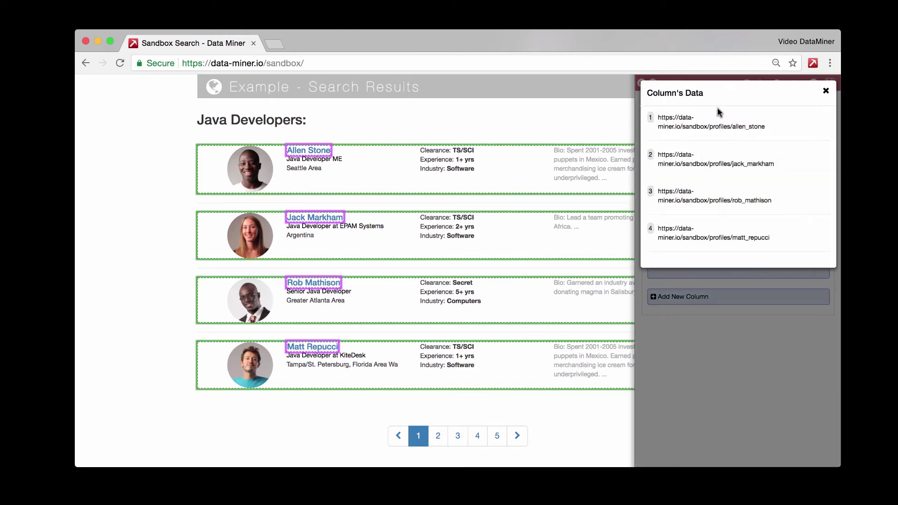
click(826, 91)
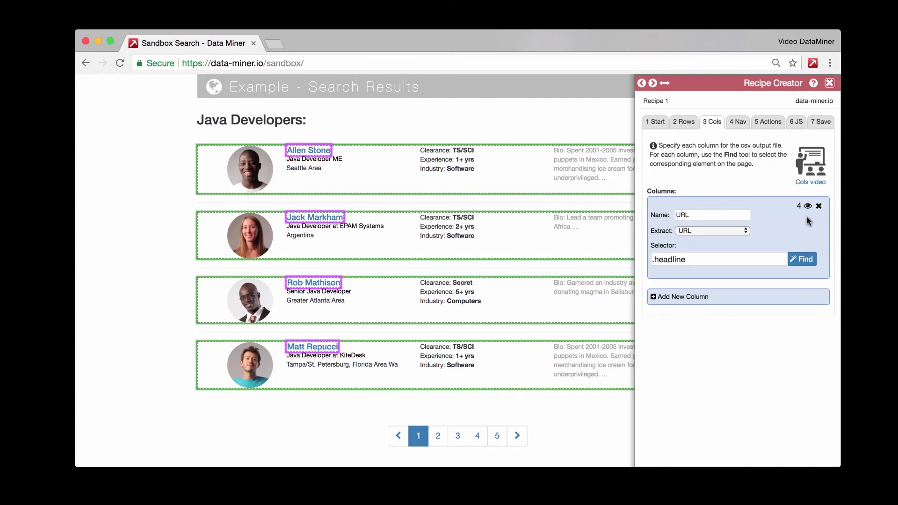
Add a second column named Name, selecting Allen Stone's link and confirming the .headline selector.
click(676, 297)
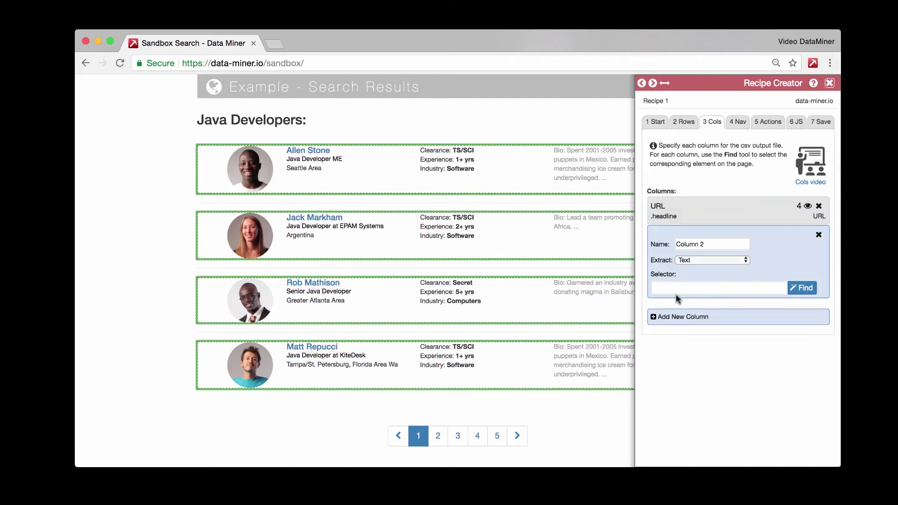
drag(705, 244, 628, 244)
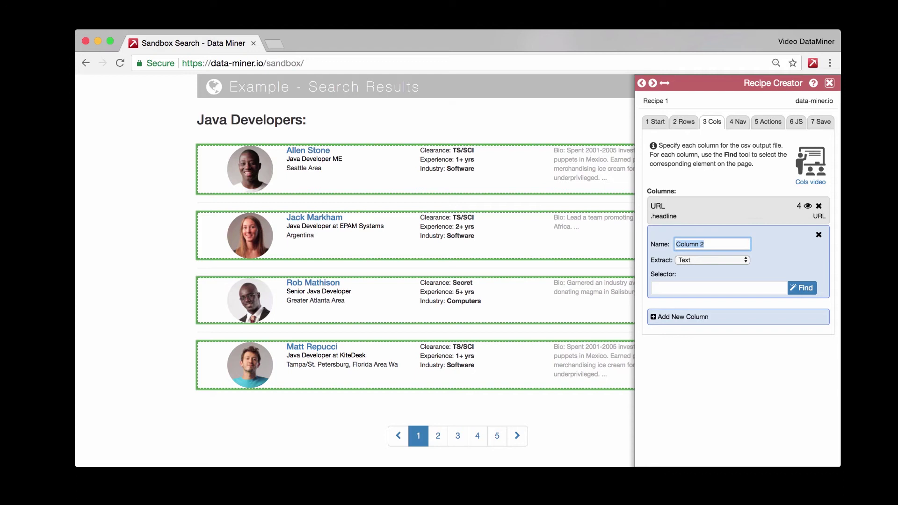
text(Name)
click(805, 289)
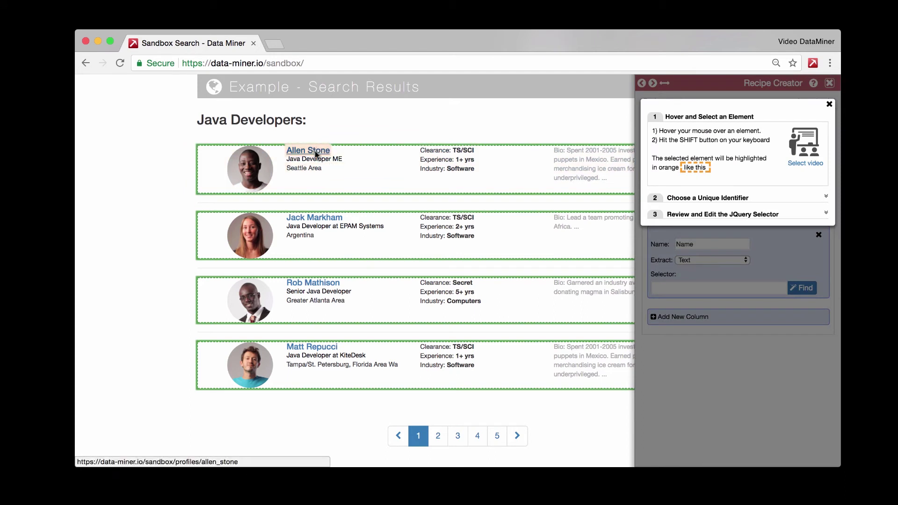
key(shift)
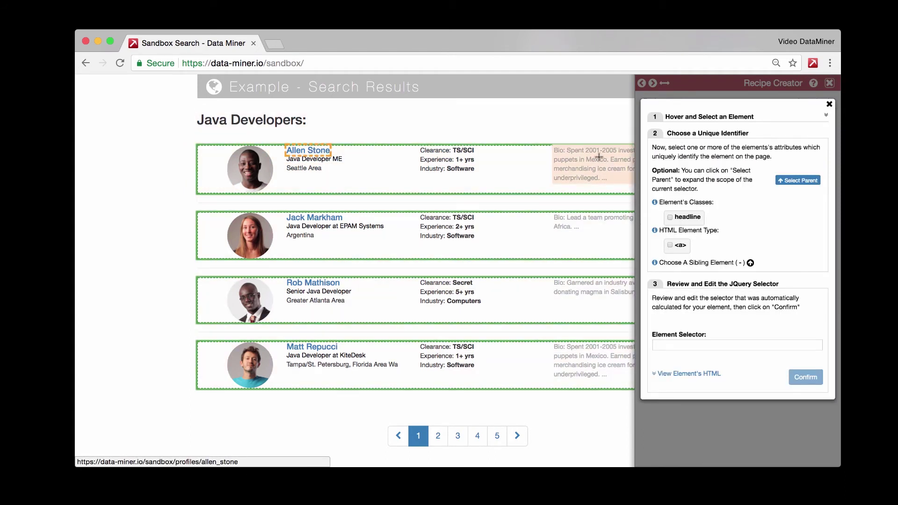
click(670, 218)
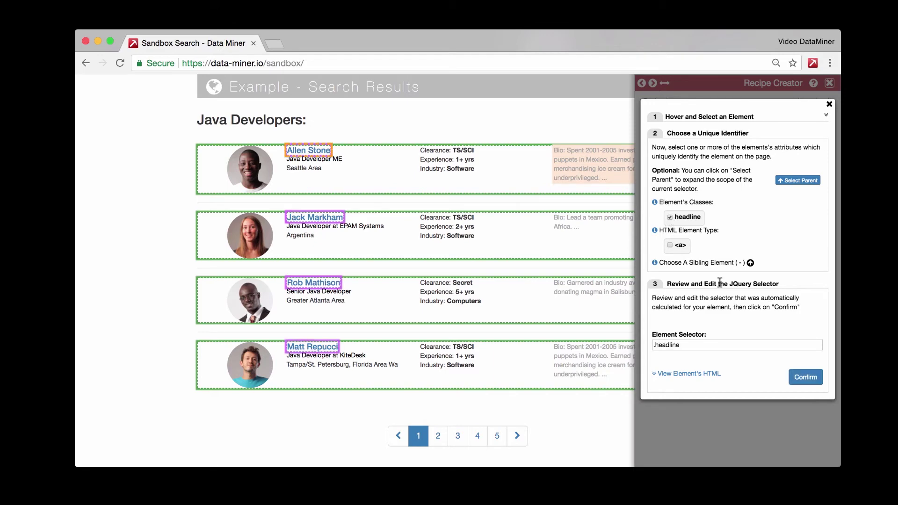
click(806, 383)
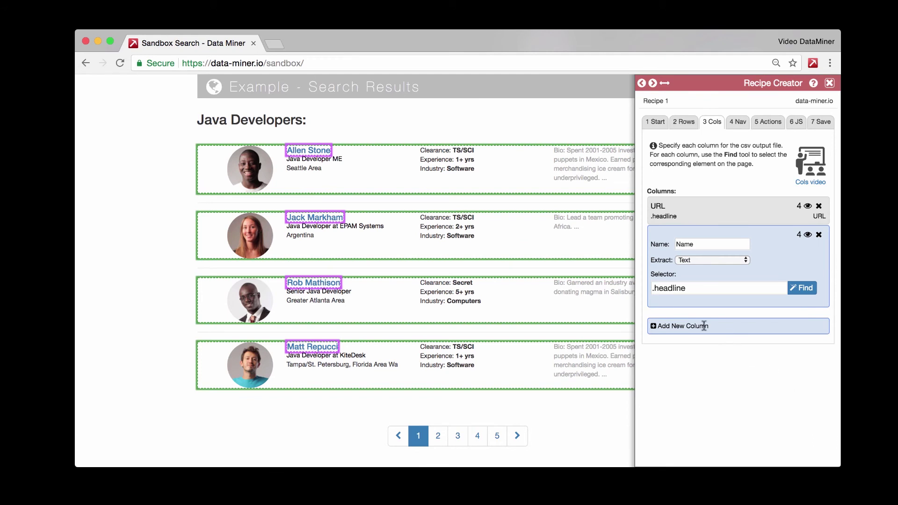
Add a third column named Image set to extract Image URL.
click(683, 326)
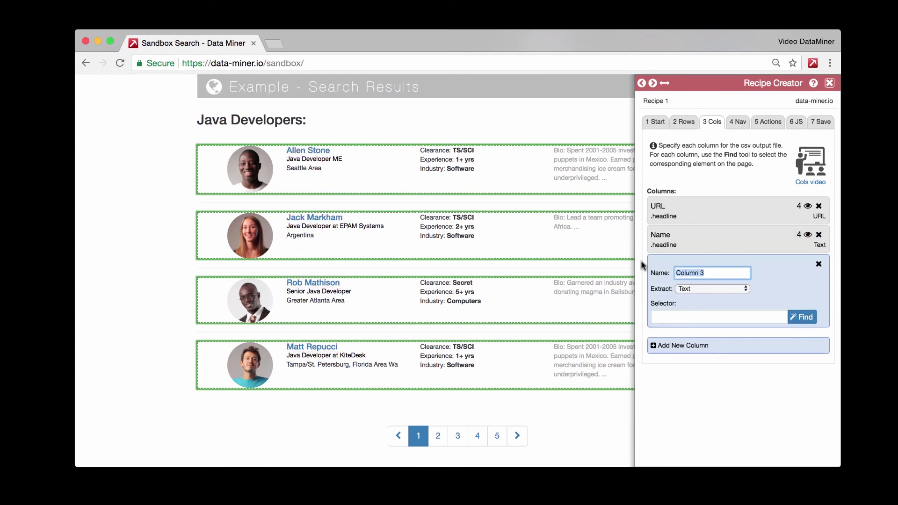
key(BackSpace)
text(Image)
click(682, 288)
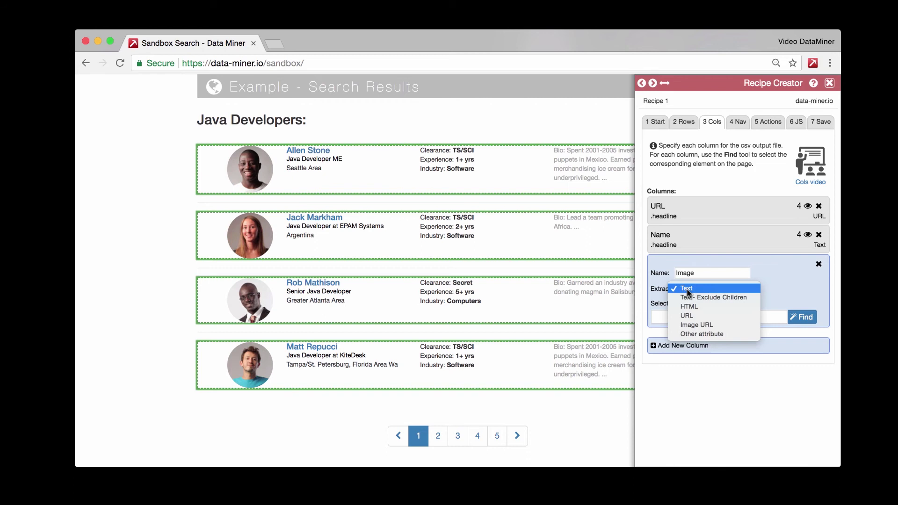
click(690, 296)
click(689, 293)
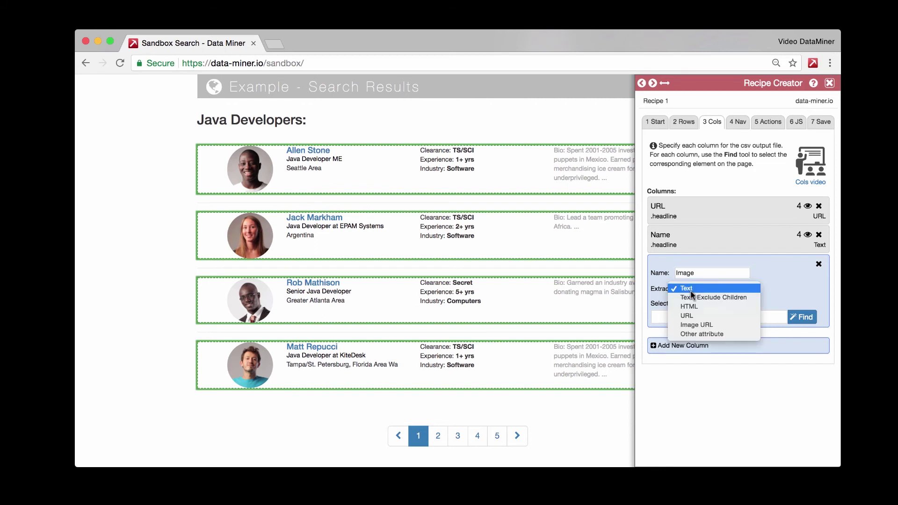
click(701, 330)
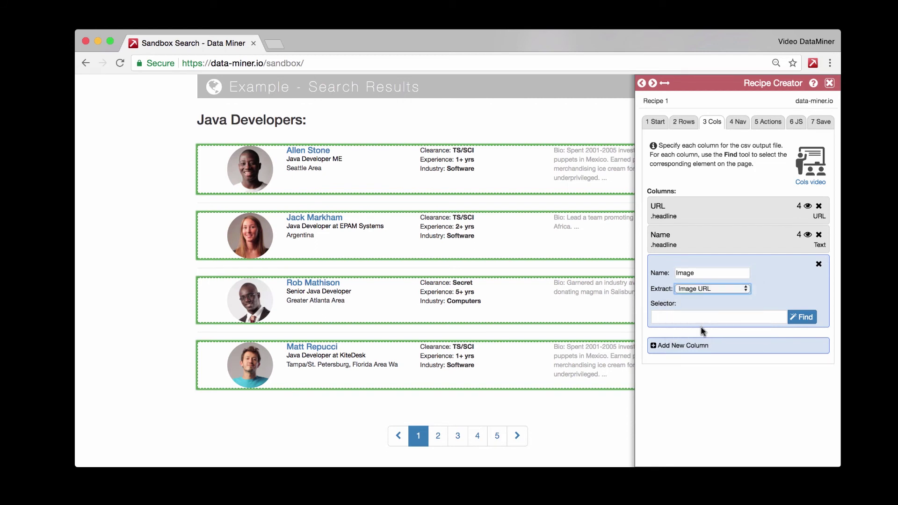
click(805, 318)
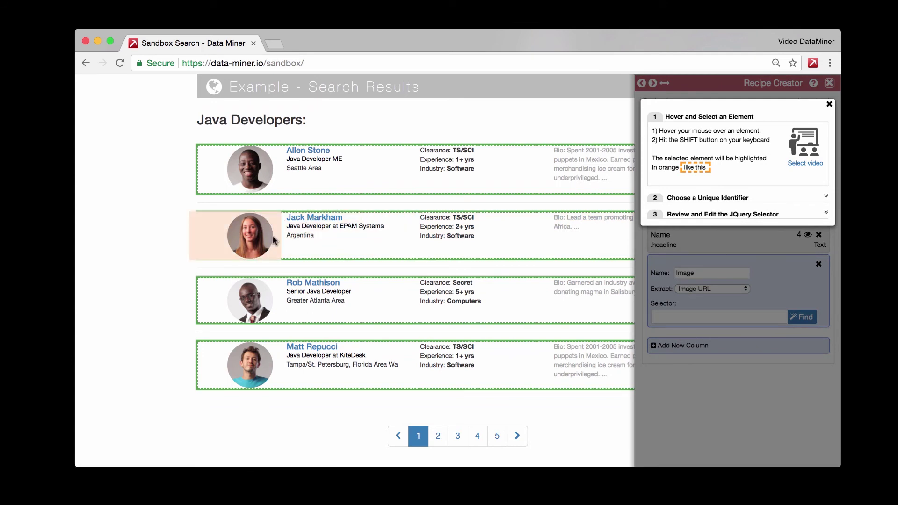
key(shift)
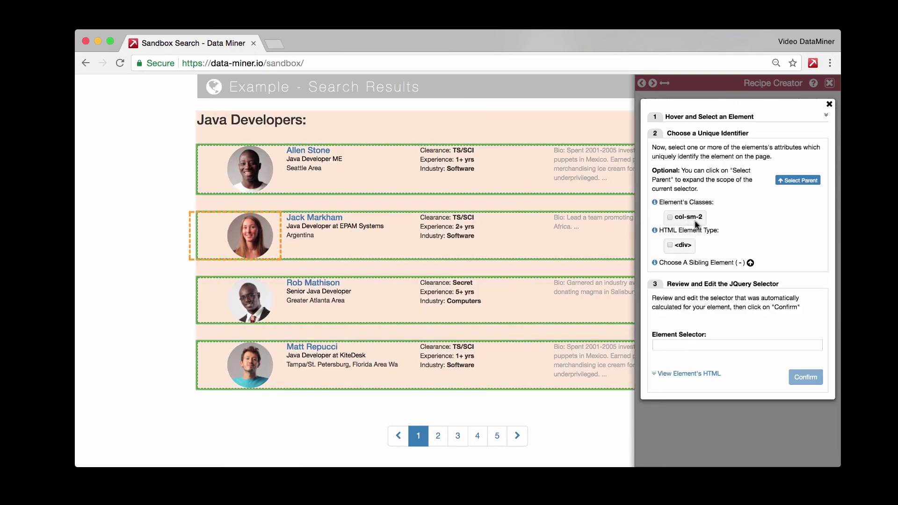
click(799, 181)
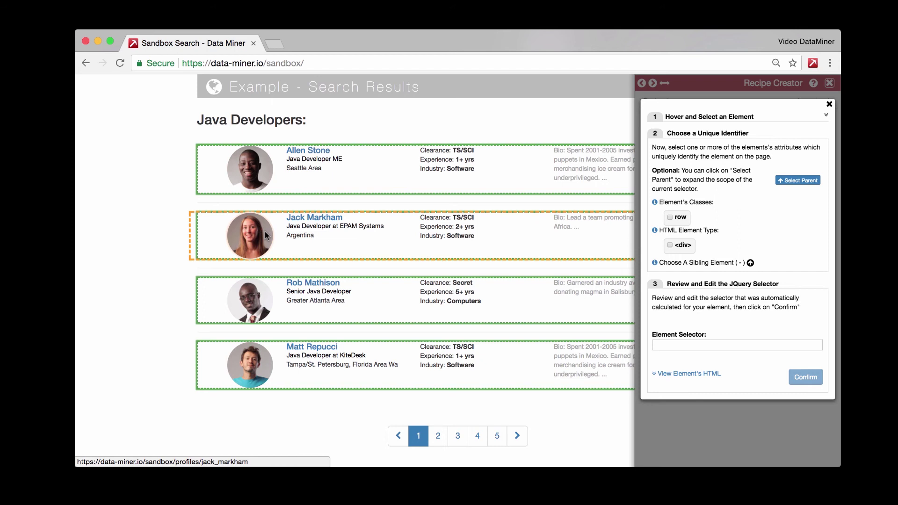
click(265, 232)
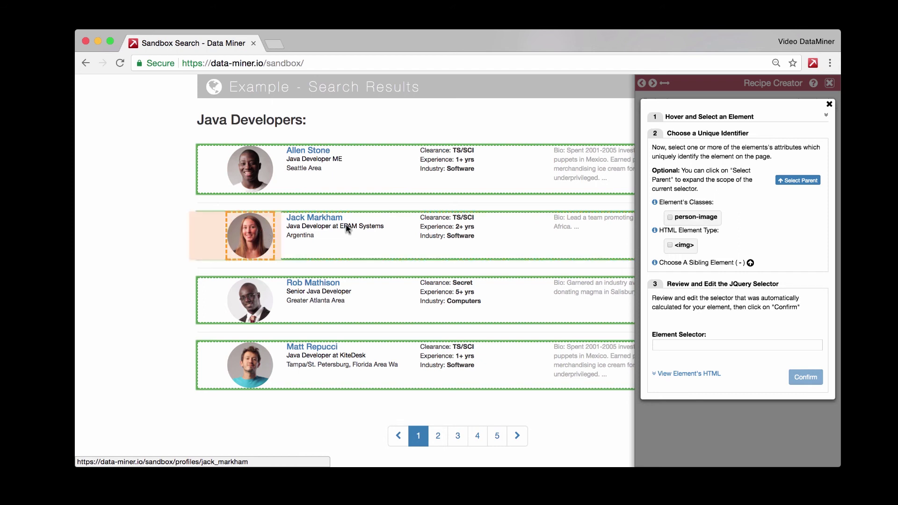
click(668, 218)
Confirm the .person-image selector and preview the Image column's four photo URLs.
click(812, 378)
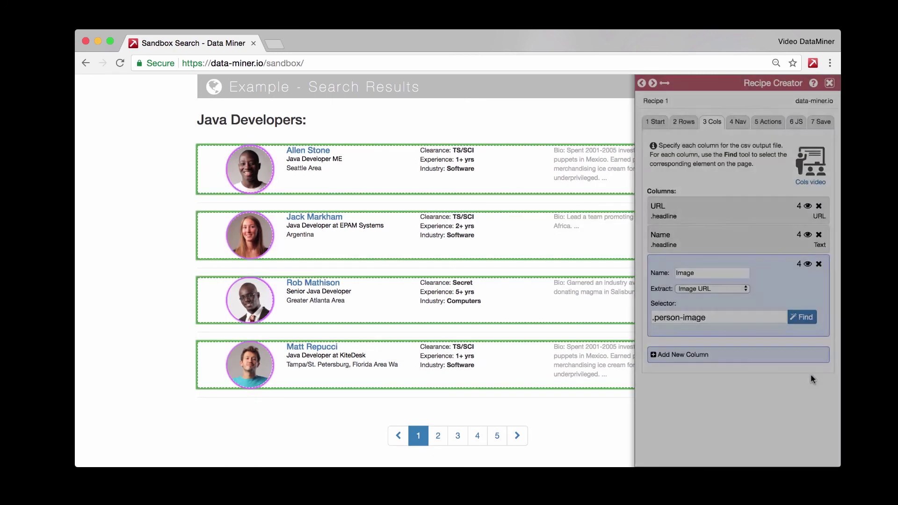
click(807, 264)
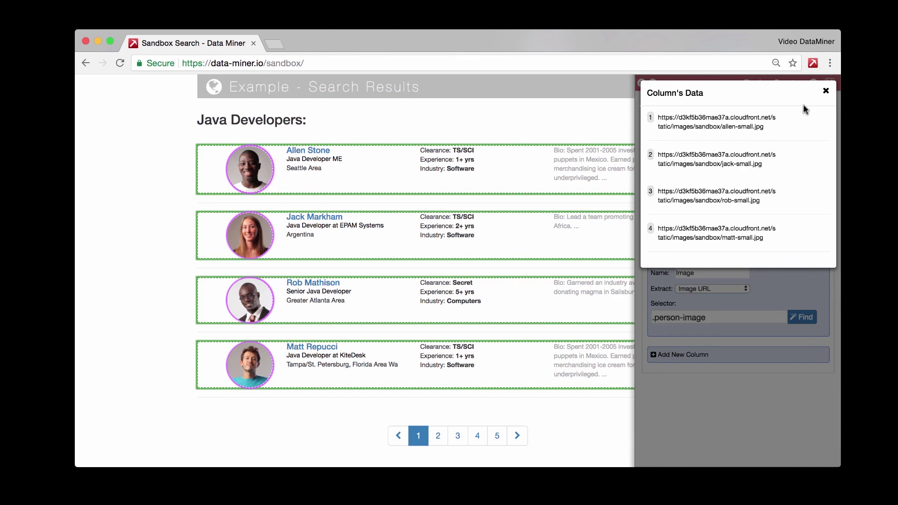
click(826, 92)
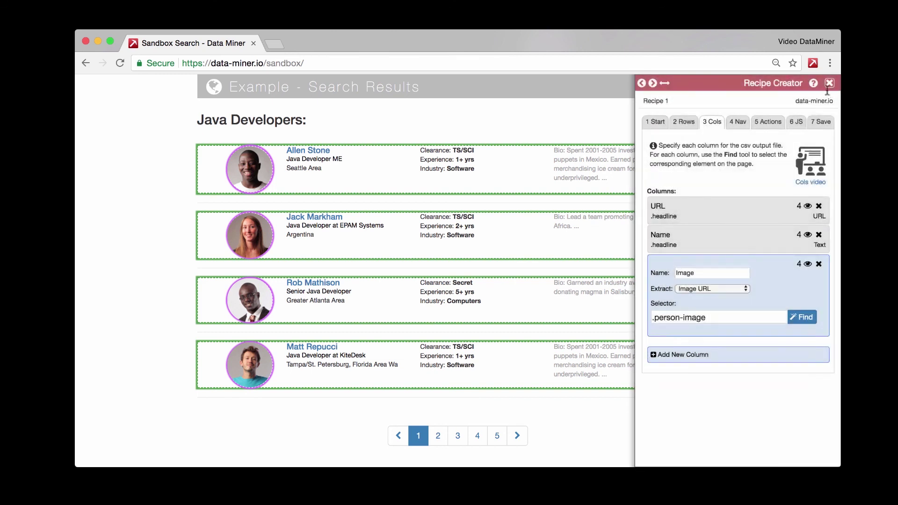